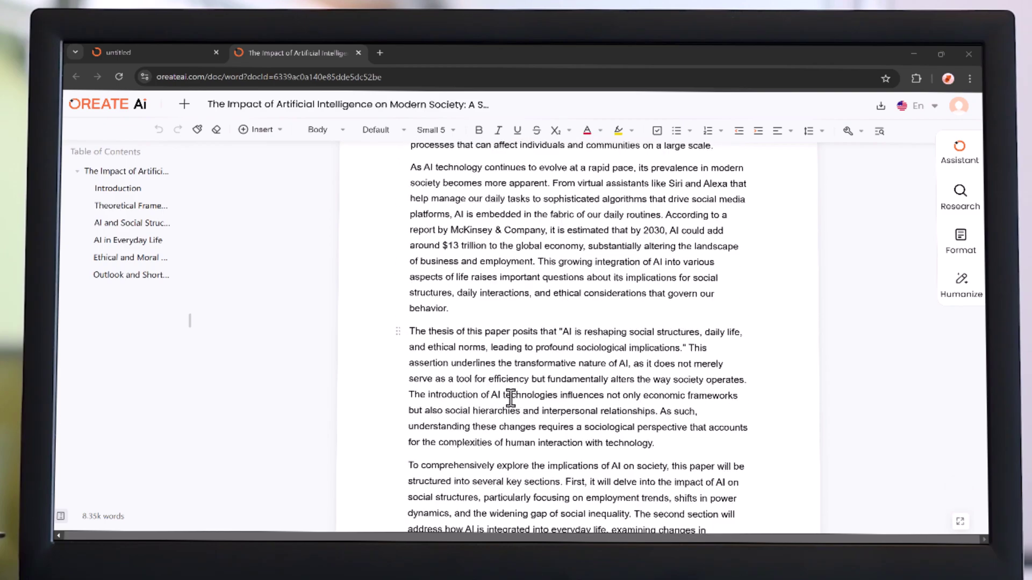
Scroll down through the 8.35k-word essay and back up to its title.
scroll(510, 398, down, 12)
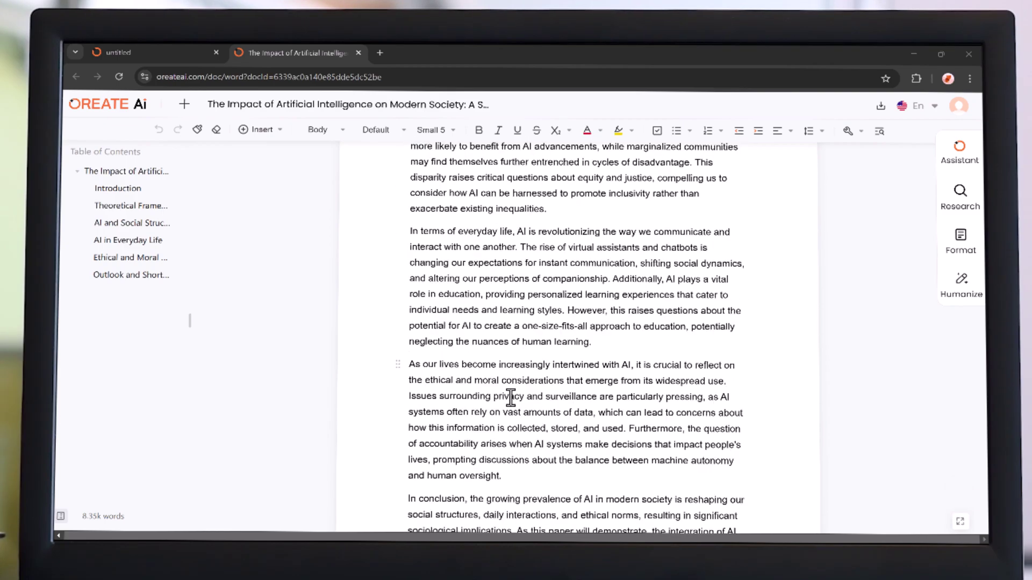
scroll(511, 398, down, 12)
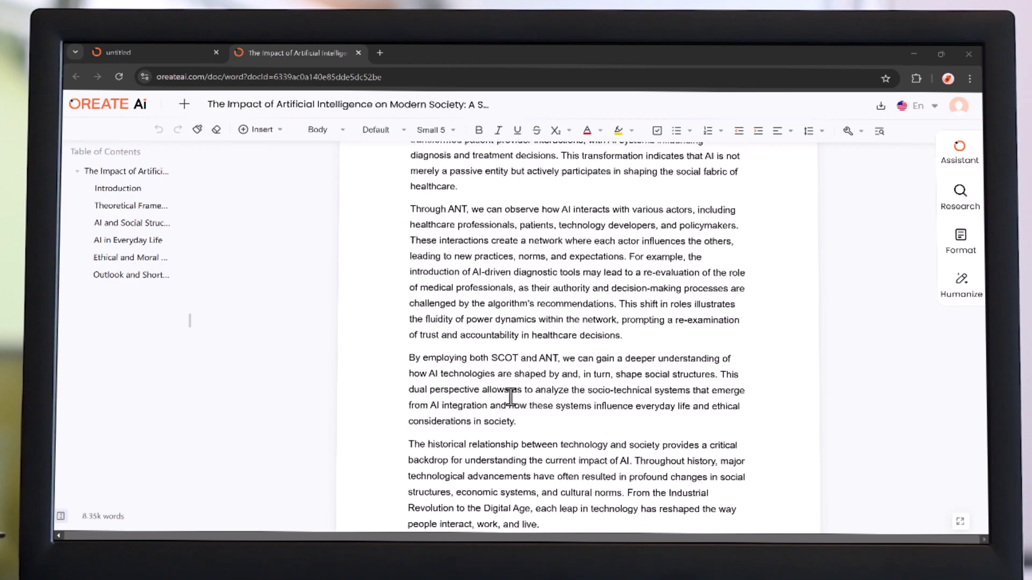
scroll(511, 398, down, 1)
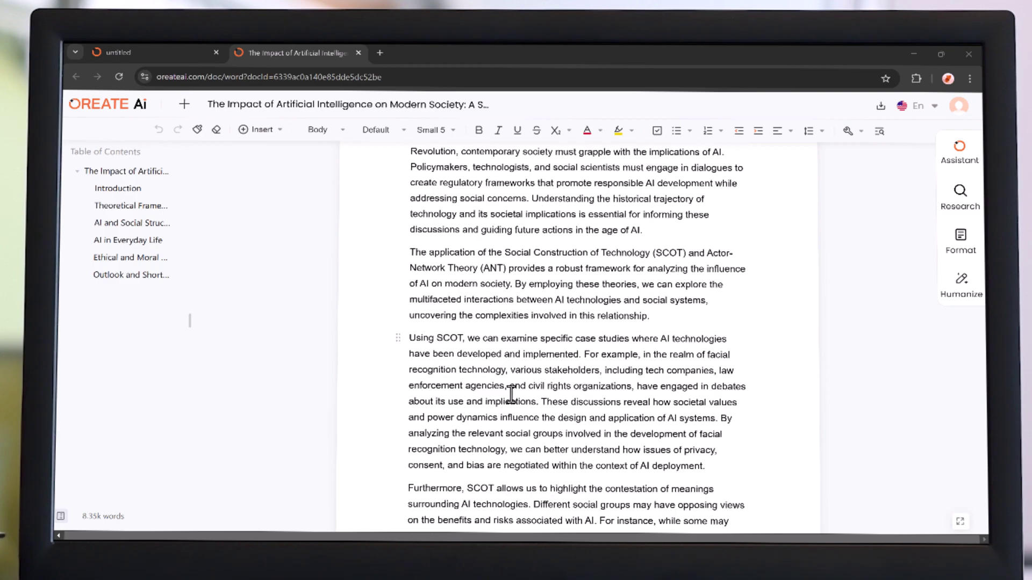
scroll(511, 395, down, 8)
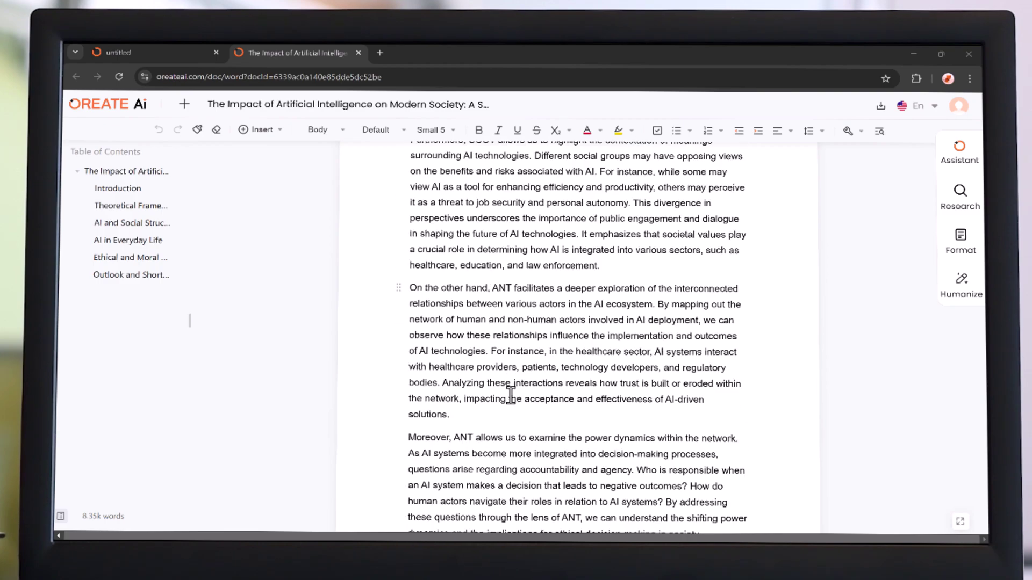
scroll(511, 395, up, 20)
scroll(510, 395, up, 5)
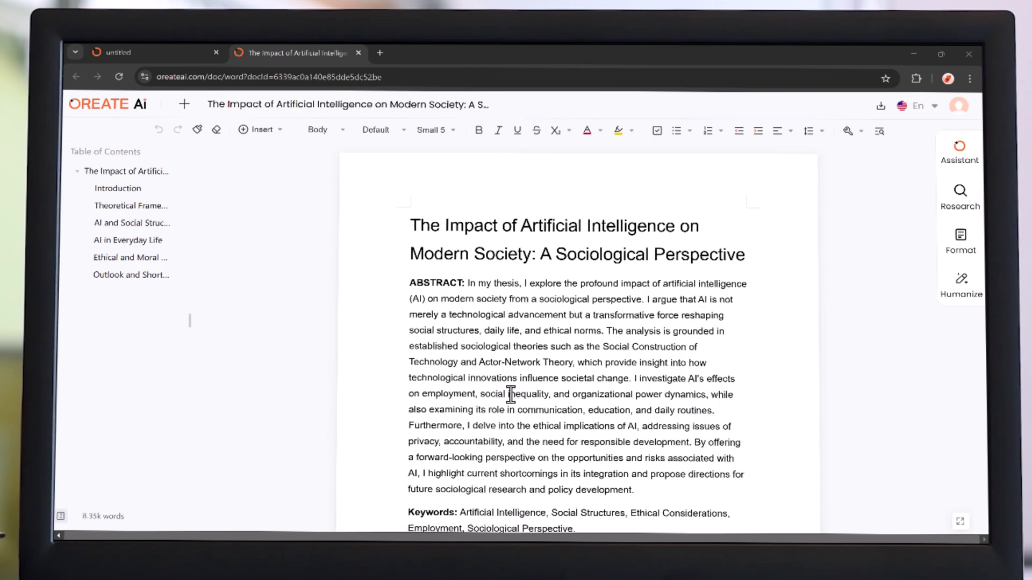
scroll(511, 395, down, 2)
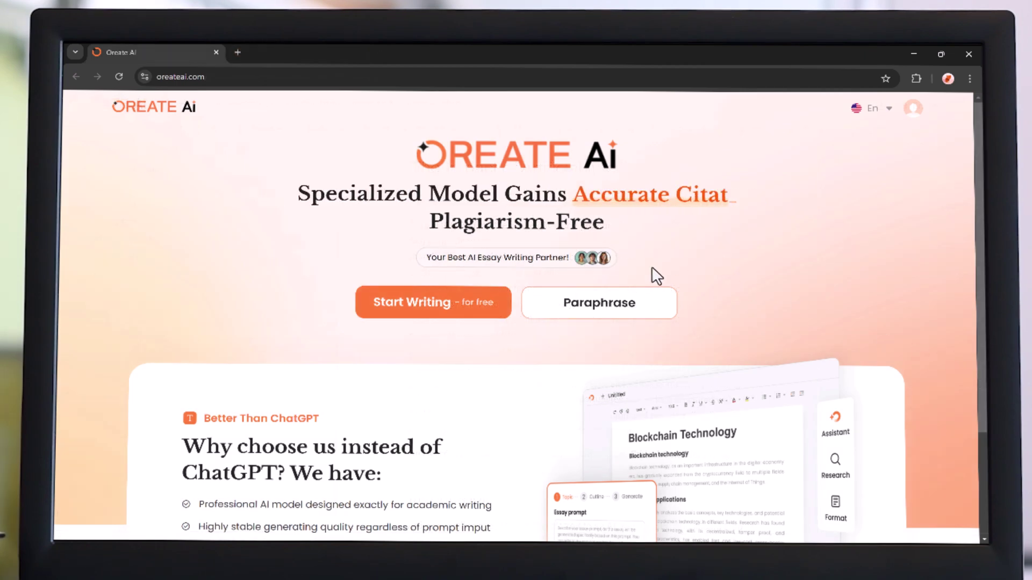
Scroll through the Oreate AI homepage feature sections.
scroll(666, 306, down, 1)
scroll(666, 302, down, 4)
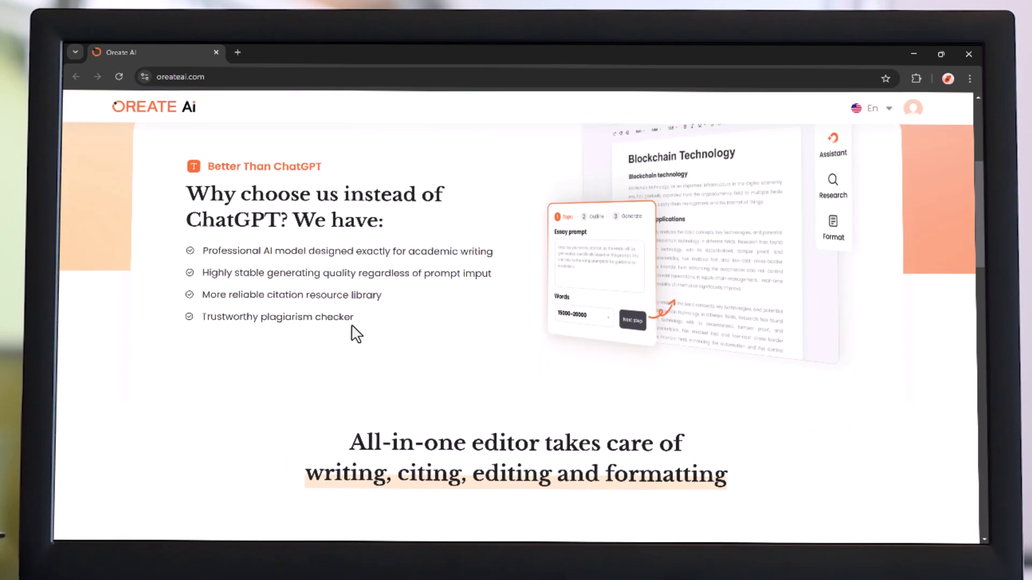
scroll(355, 333, down, 3)
scroll(353, 330, down, 7)
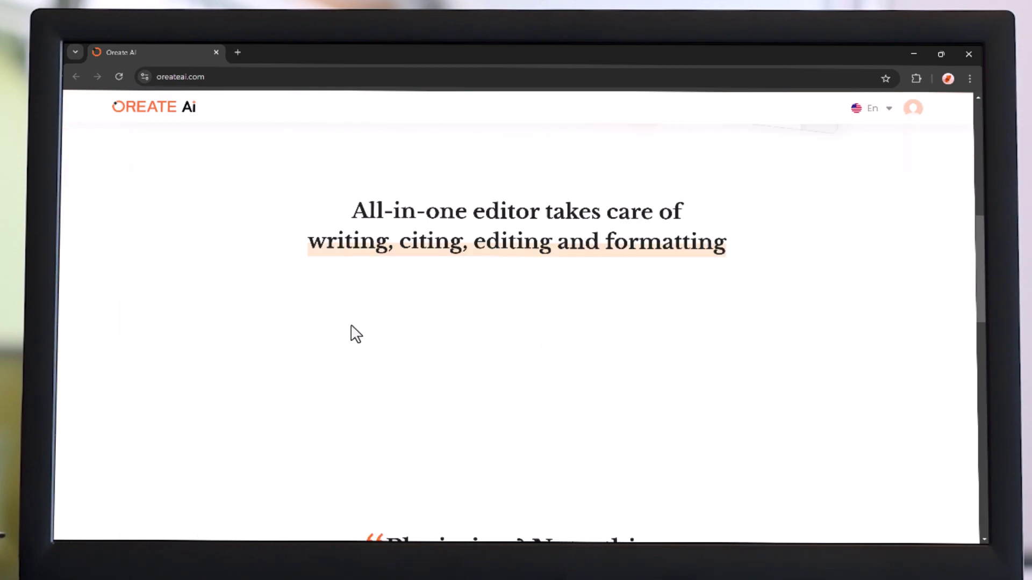
scroll(352, 330, down, 1)
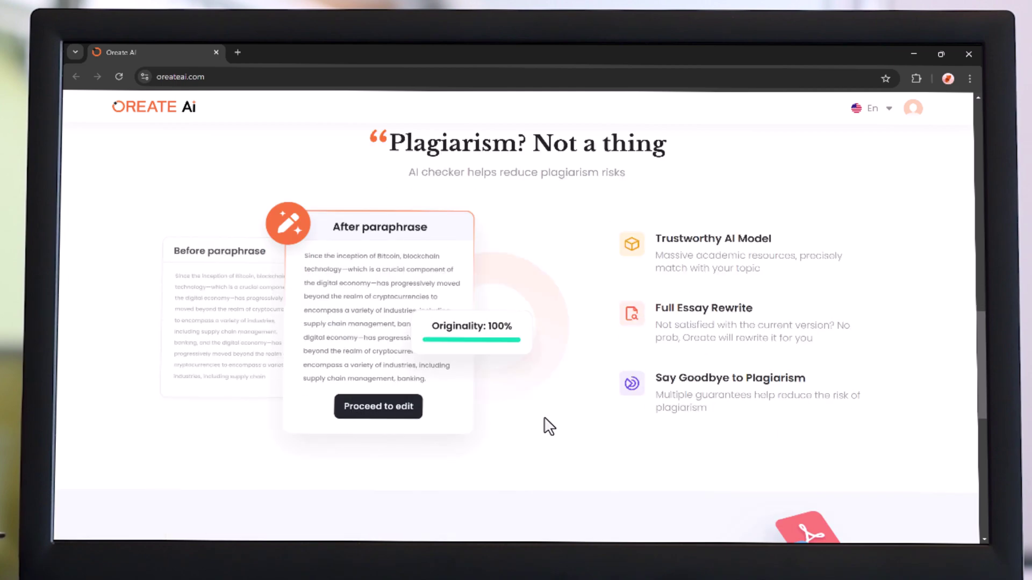
scroll(549, 426, down, 6)
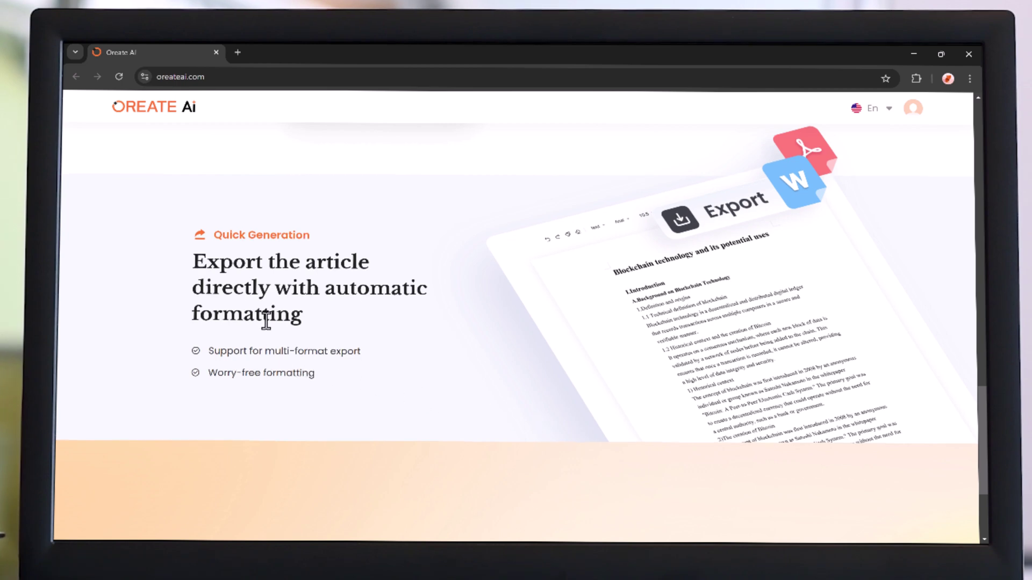
scroll(279, 351, down, 3)
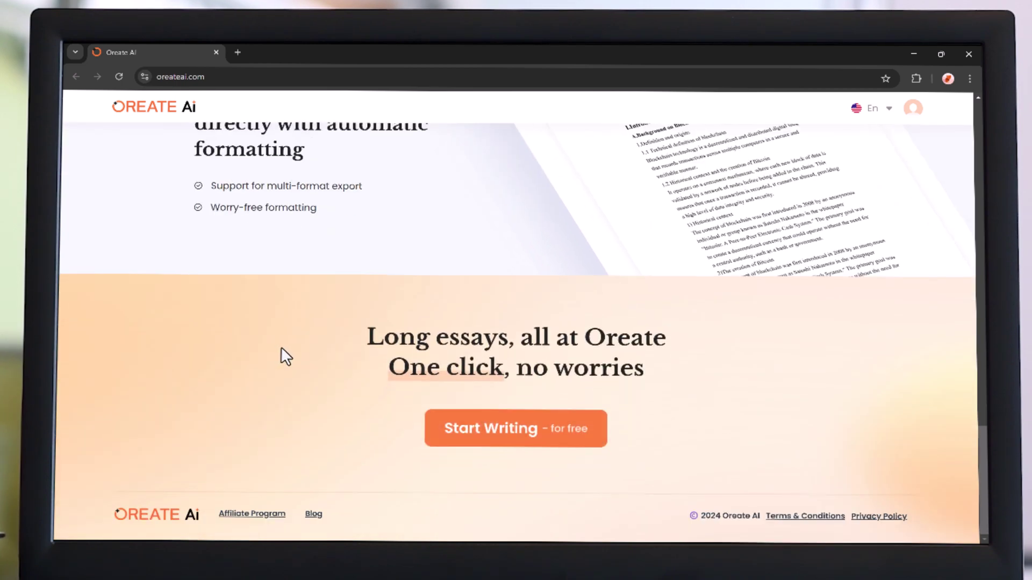
scroll(282, 349, up, 20)
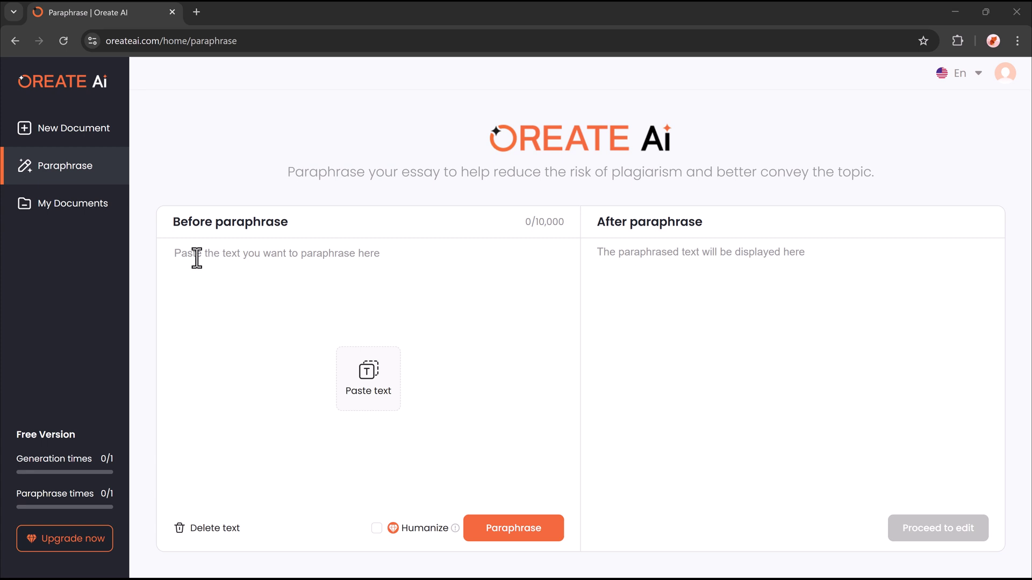
Create a blank untitled document from My Documents.
click(43, 210)
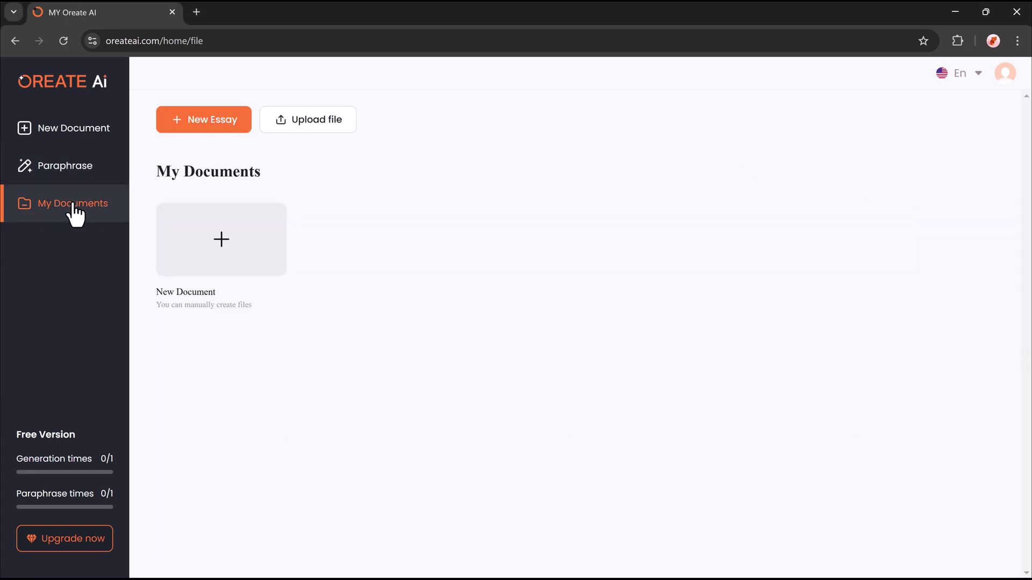
click(74, 130)
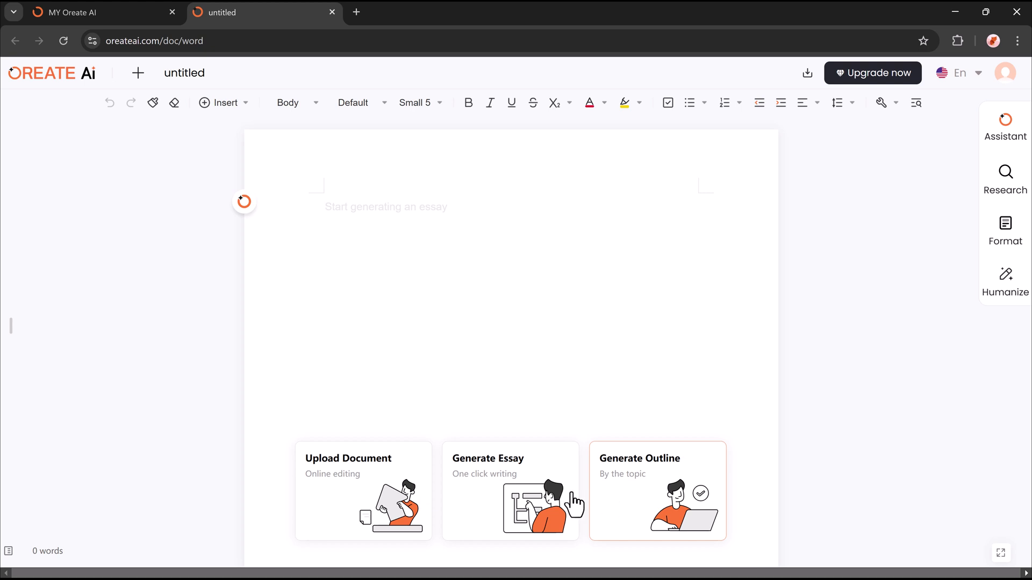
Start Generate Essay and paste the prompt 'The impact of AI on modern society.'.
click(463, 499)
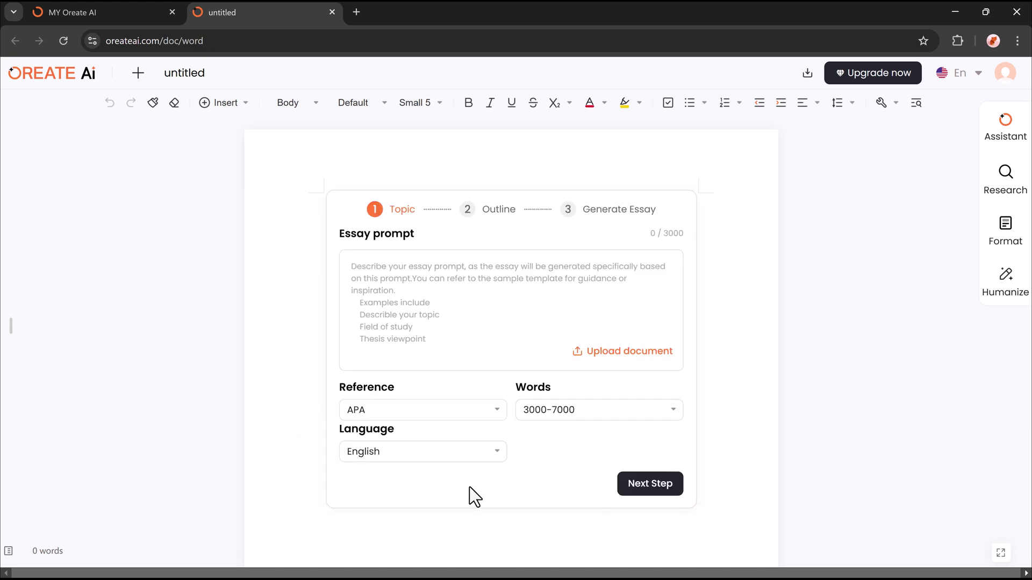
click(418, 272)
text(The impact of AI on modern society.)
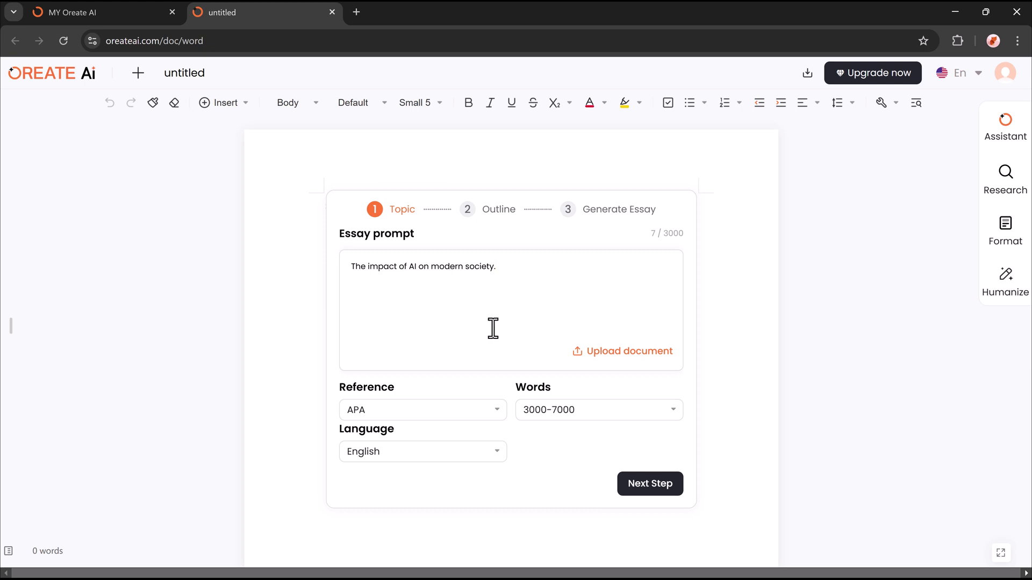
Keep APA references, a 3000-7000 word length and English as the language.
click(398, 420)
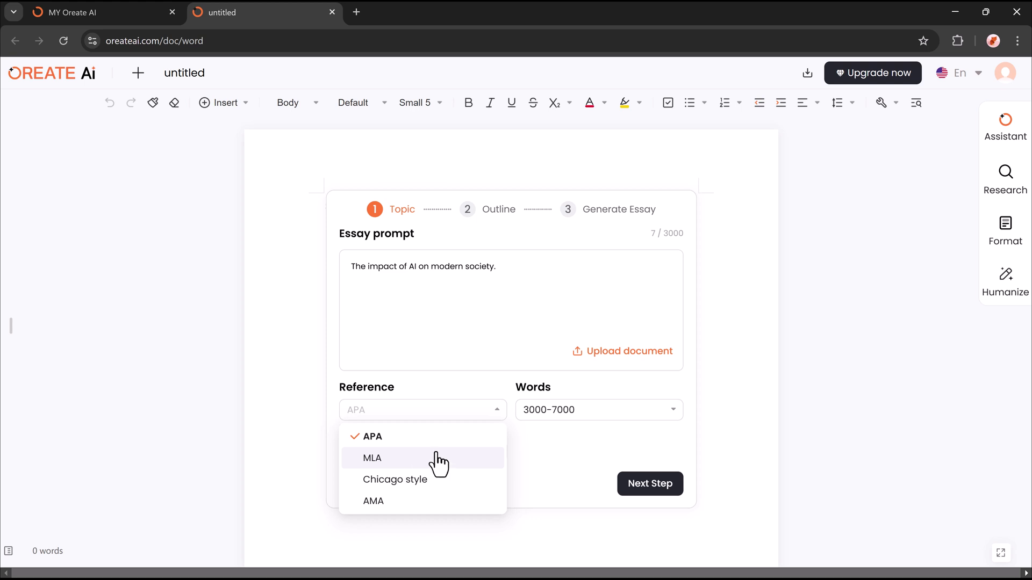
click(609, 422)
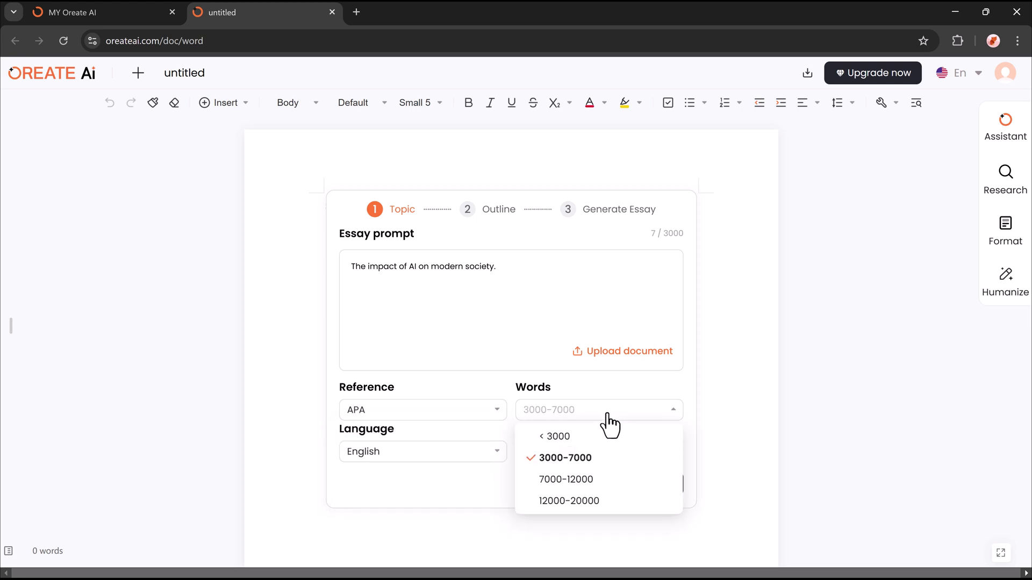
click(577, 458)
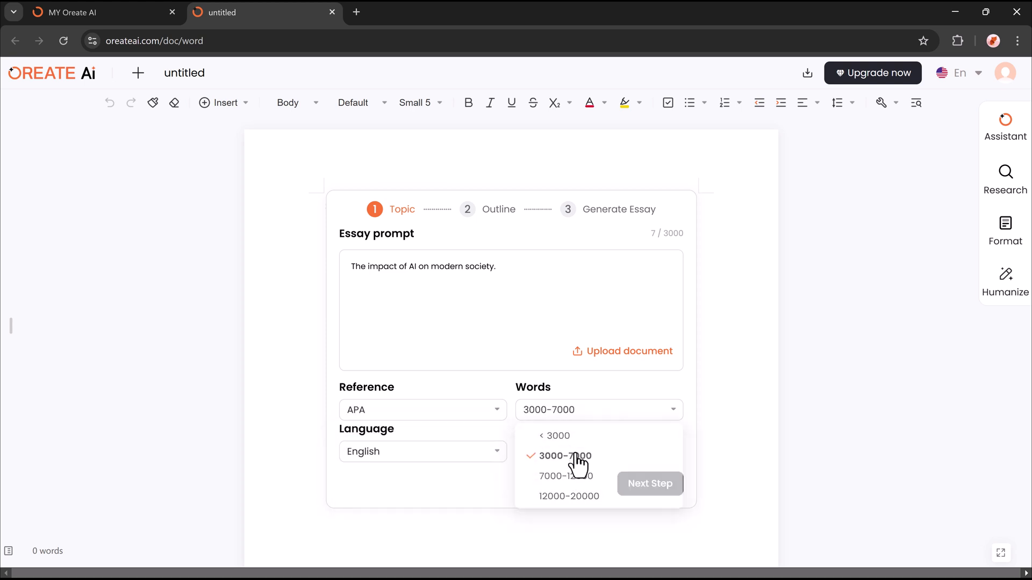
click(482, 458)
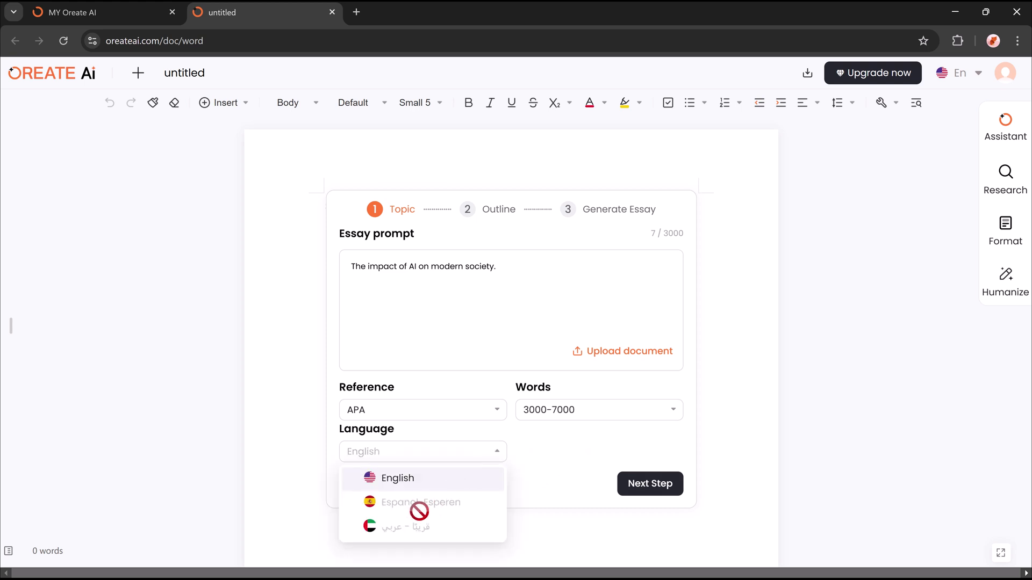
Generate the chapter outline, then draft the full 8.35k-word essay from it.
click(642, 489)
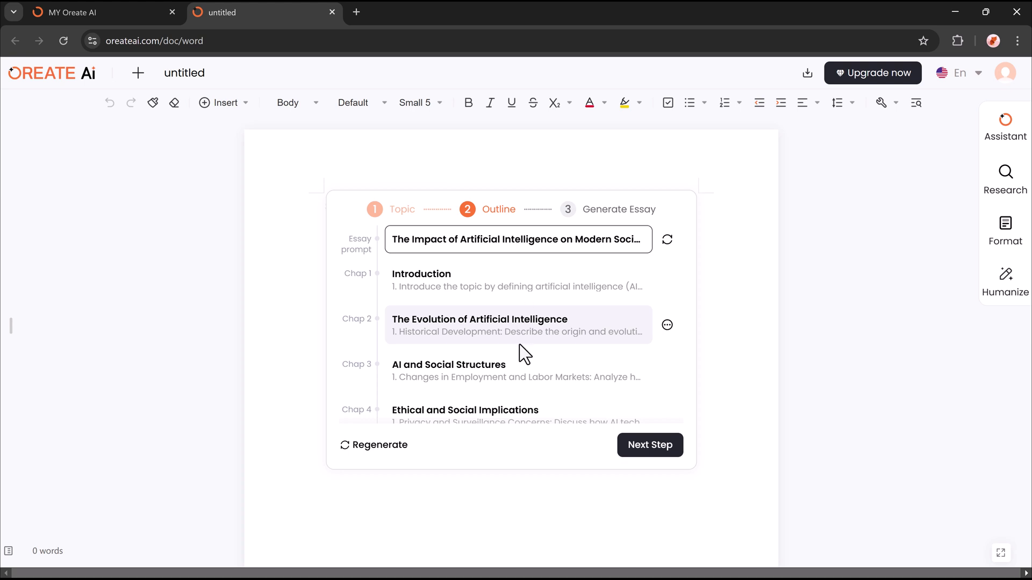
click(651, 447)
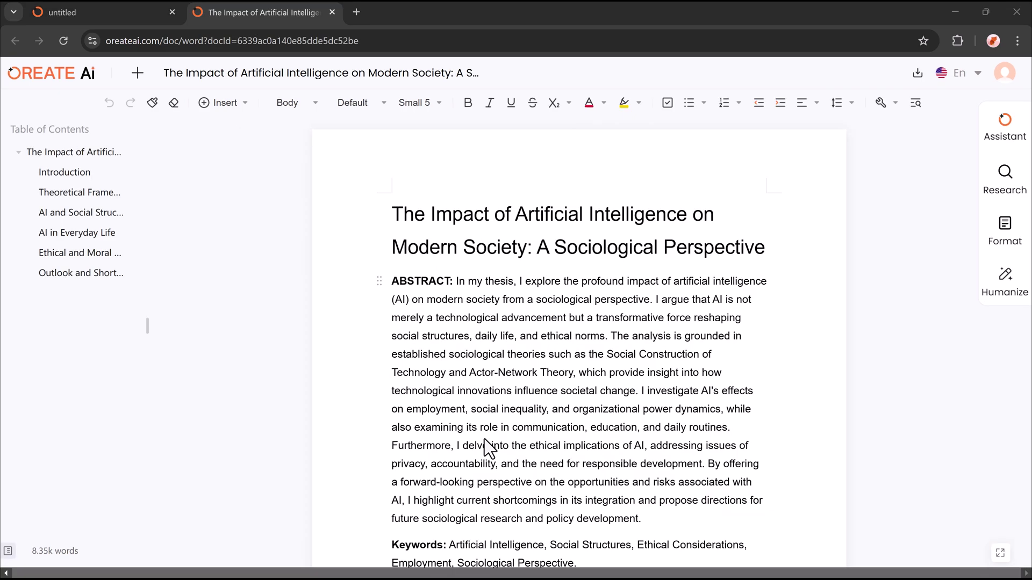
Skim the essay body through the theoretical framework sections, then return to the ABSTRACT.
scroll(490, 438, down, 9)
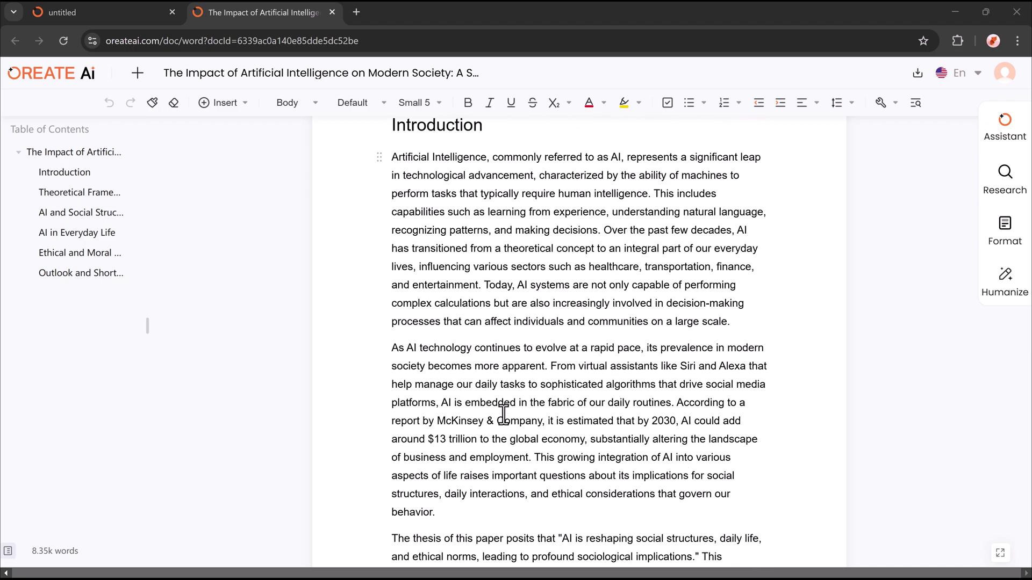
scroll(504, 413, down, 12)
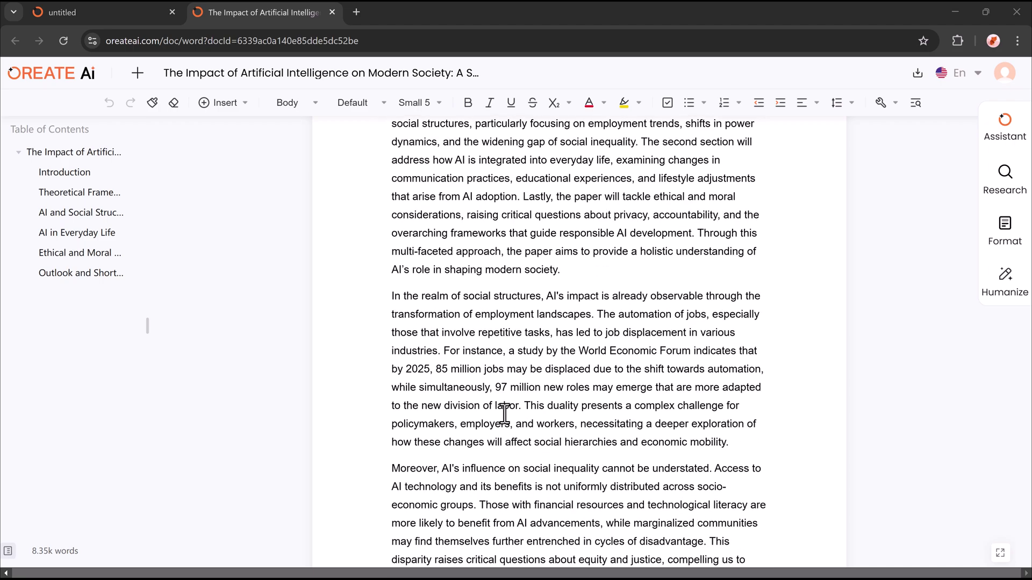
scroll(504, 413, down, 20)
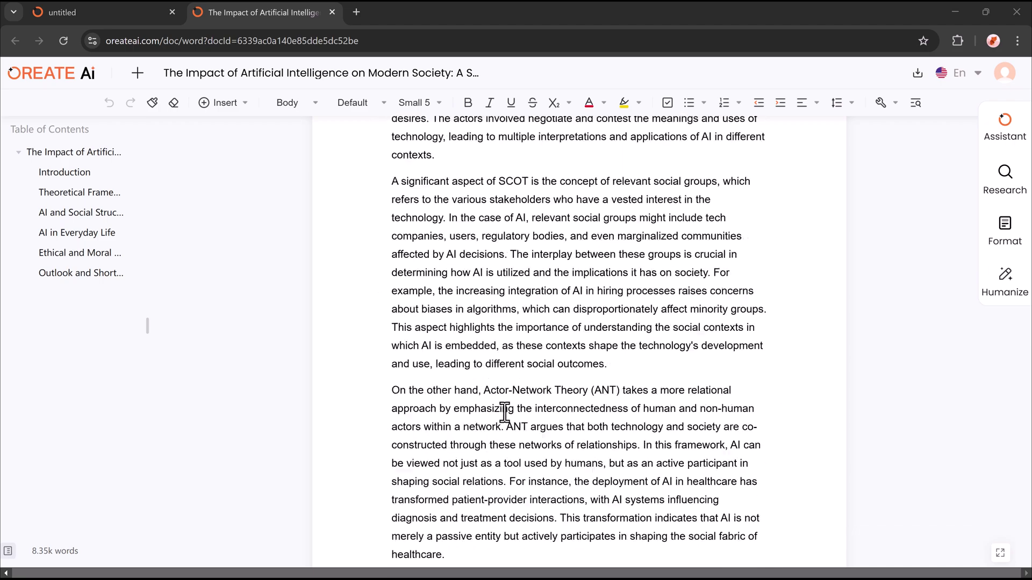
scroll(504, 412, down, 20)
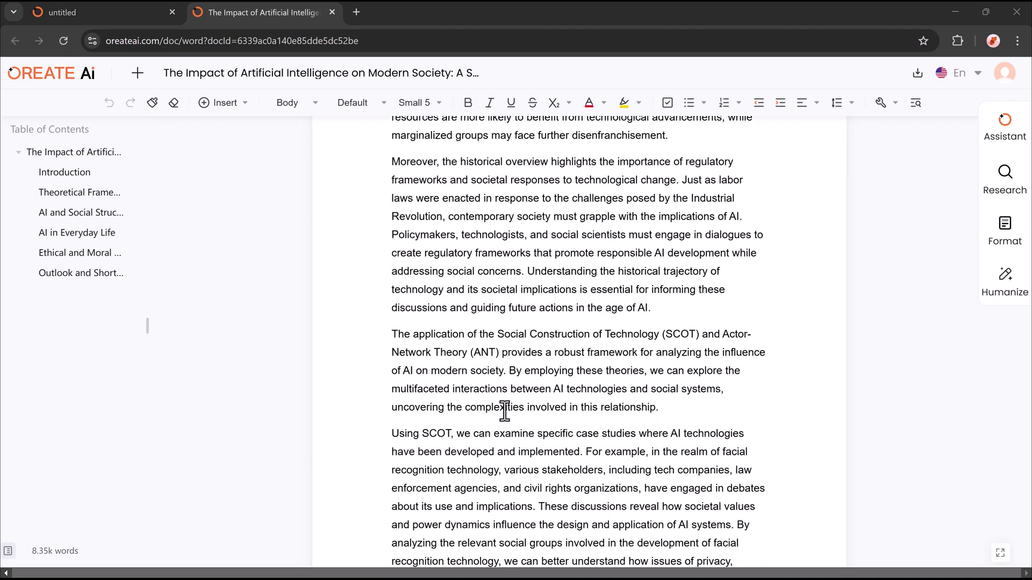
scroll(505, 413, down, 2)
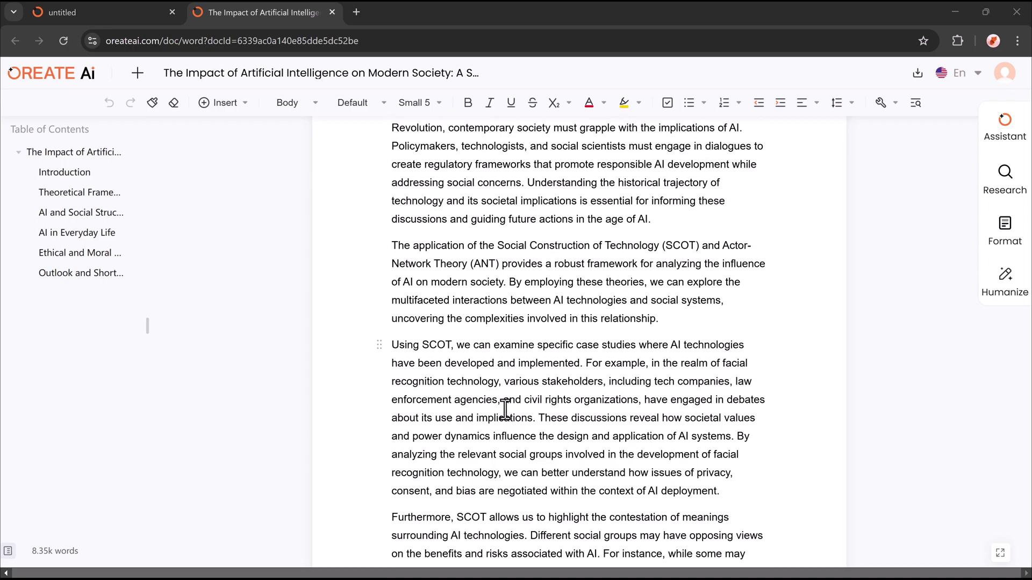
scroll(504, 411, down, 10)
scroll(505, 411, up, 20)
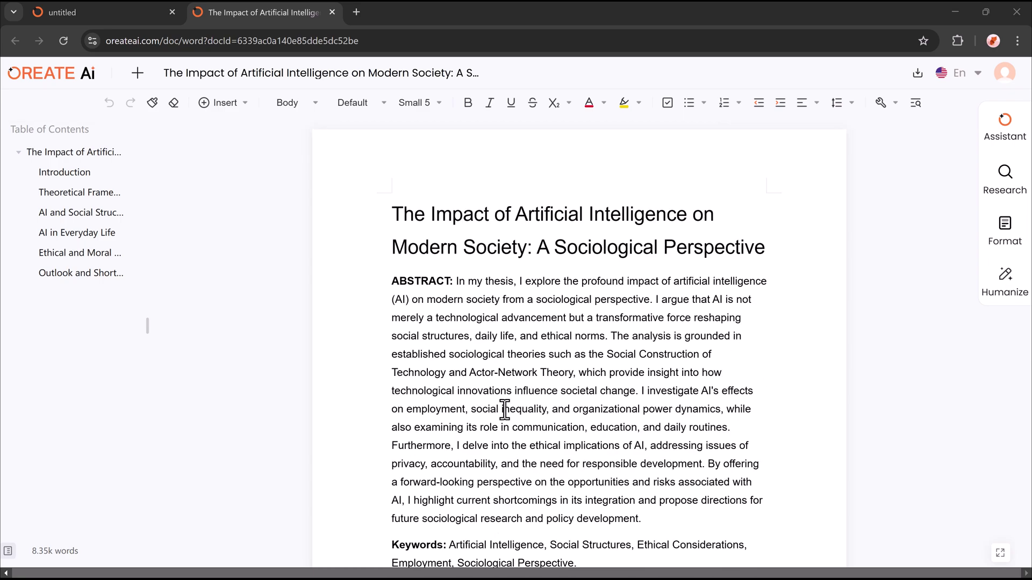
scroll(505, 413, down, 2)
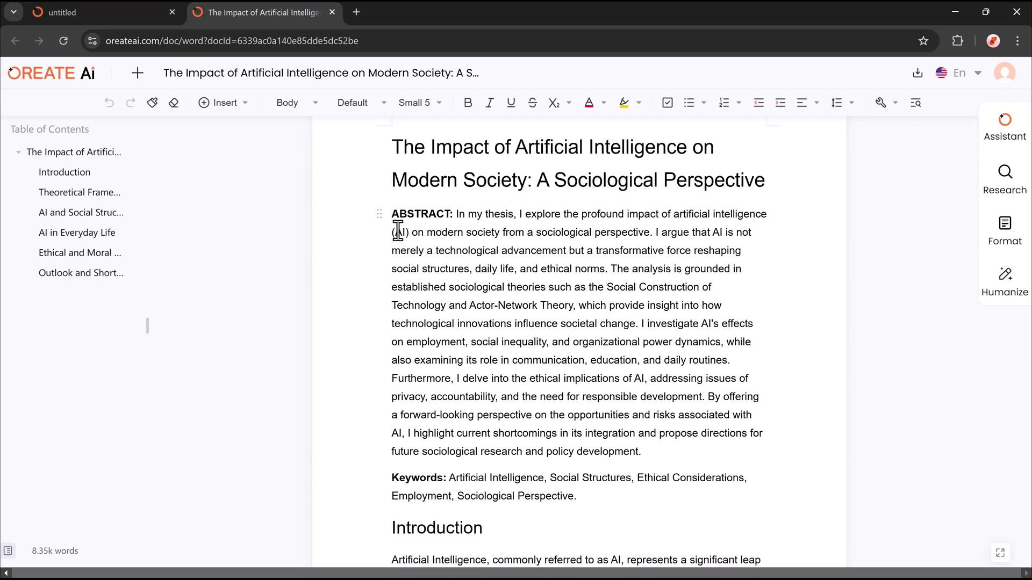
Summarize the abstract with Smart editing and insert the summary paragraph below it.
drag(391, 213, 658, 454)
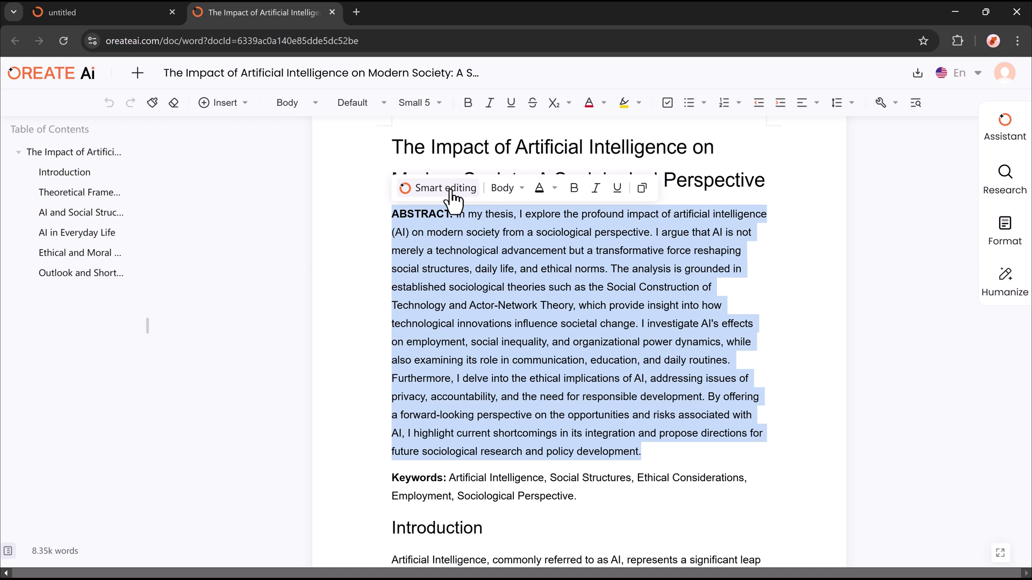
click(451, 193)
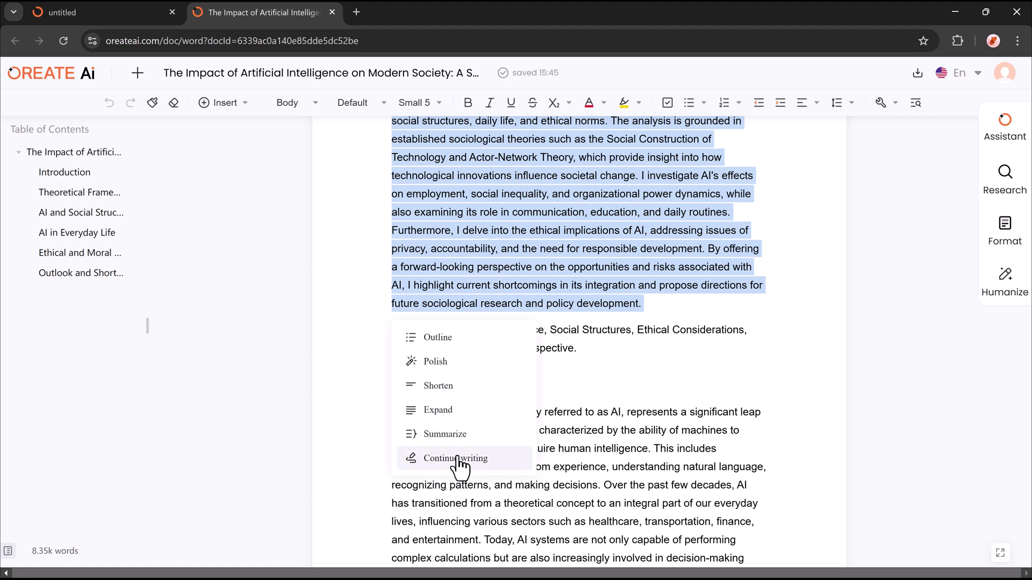
click(454, 438)
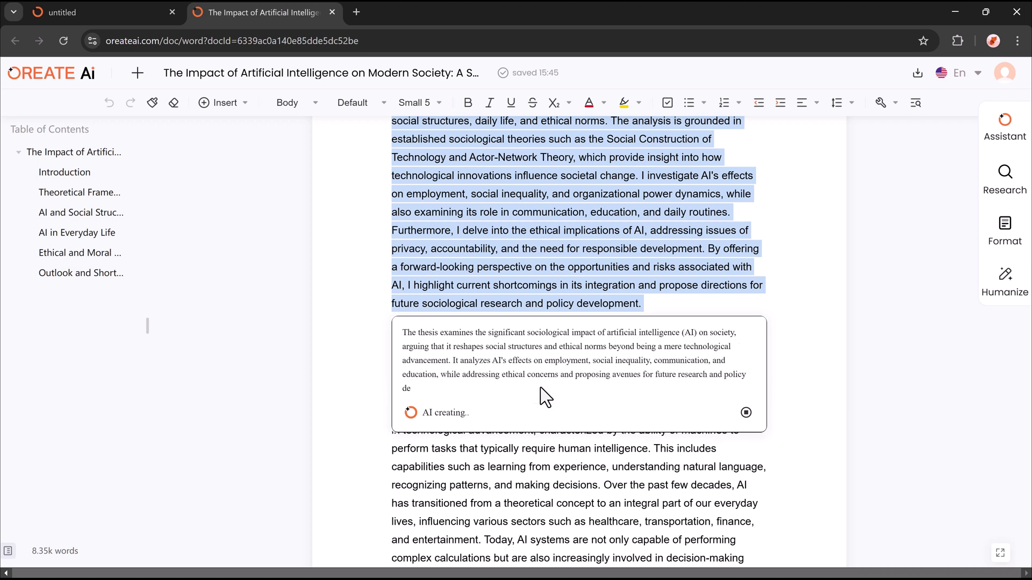
click(1004, 128)
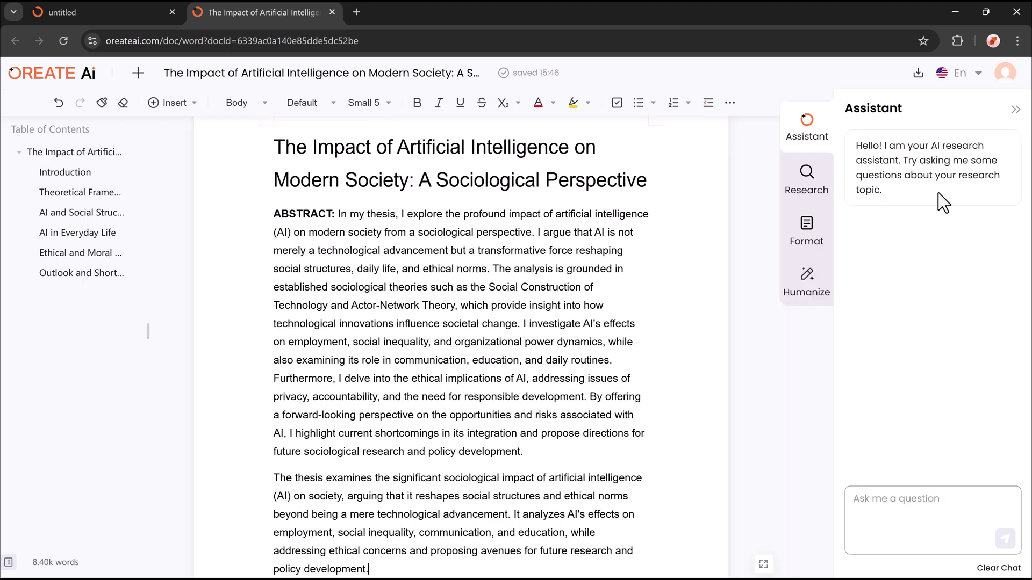
click(883, 498)
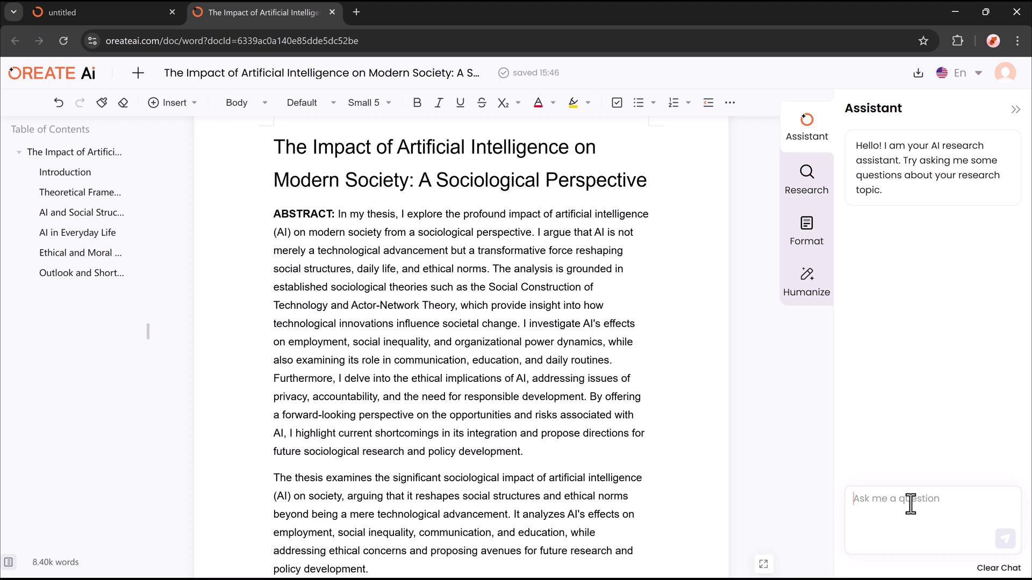
Preview the Essay and Research Proposal templates, then save the Post-Class Journals format.
click(806, 177)
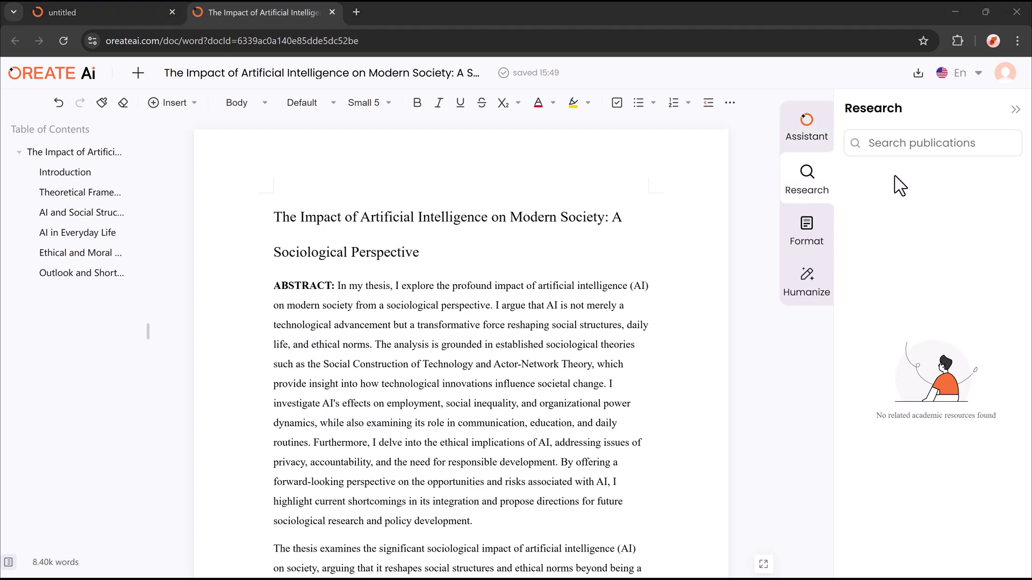
click(809, 235)
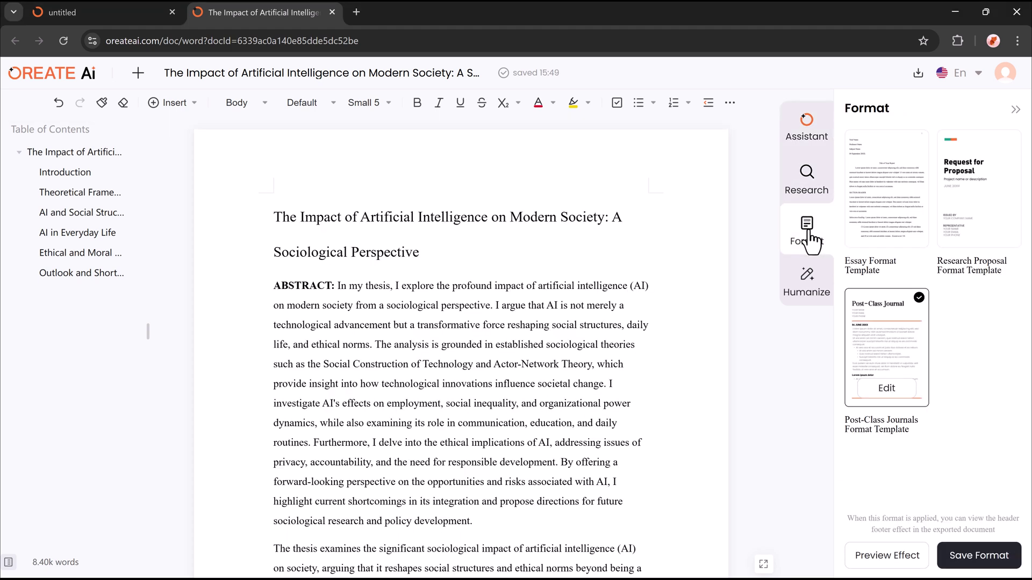
click(890, 207)
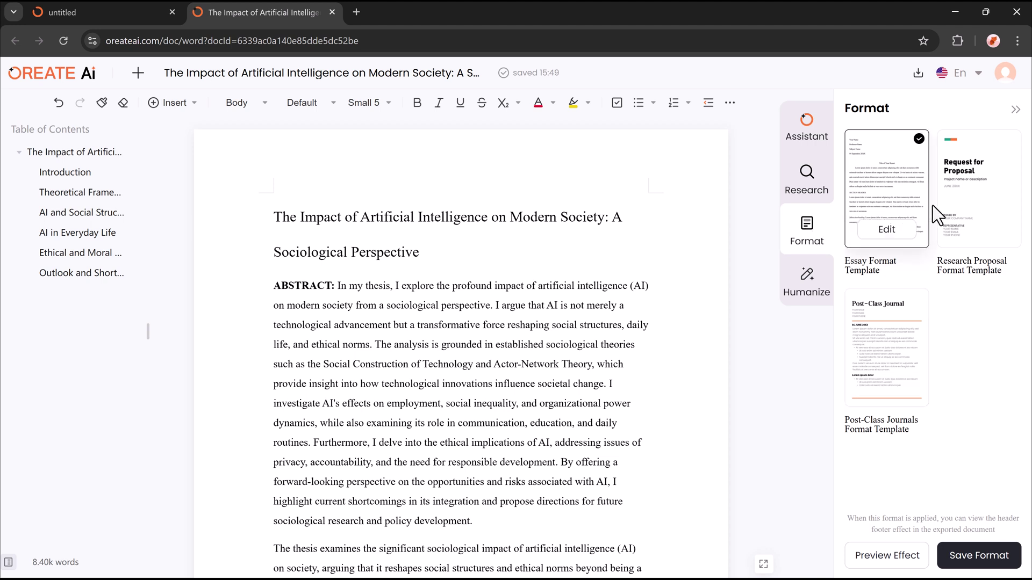
click(953, 208)
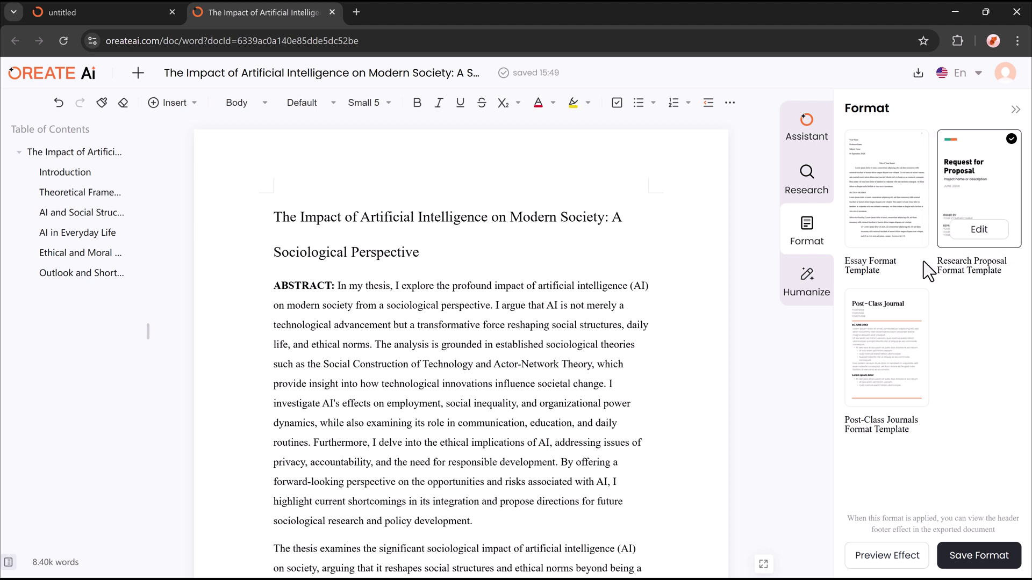
click(882, 355)
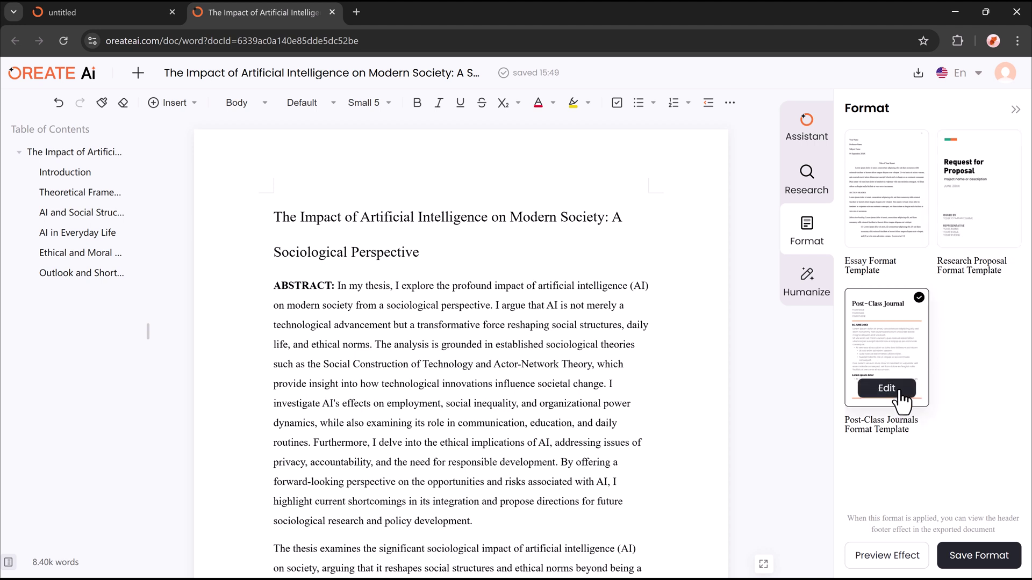
click(979, 559)
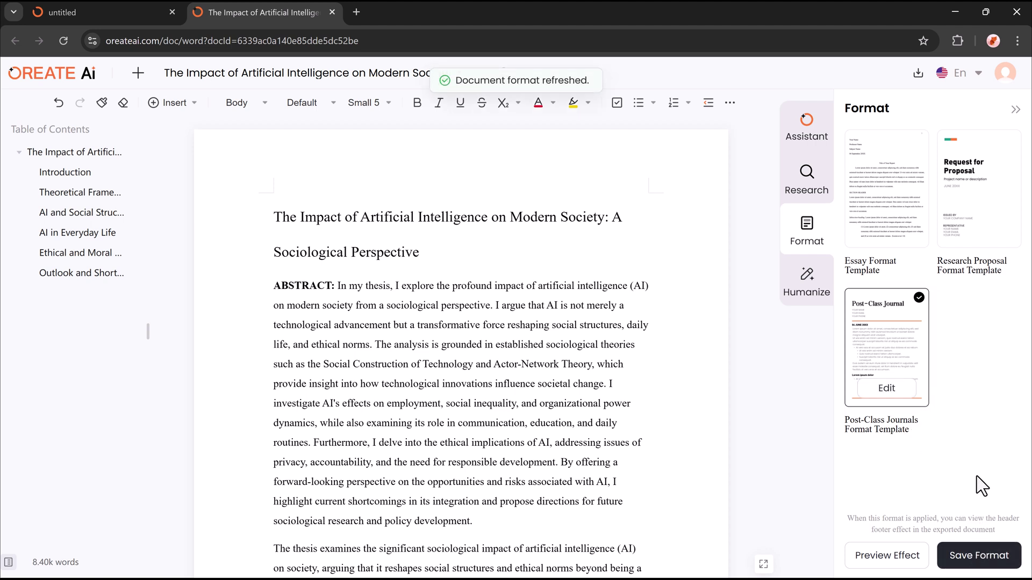
Switch to the Humanize tools panel.
click(811, 299)
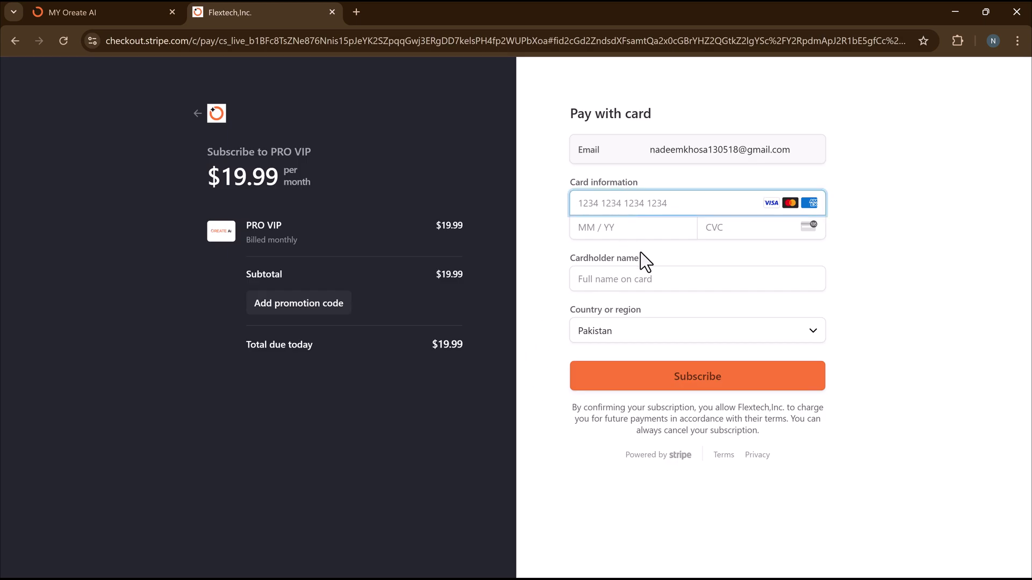
Apply promo code TECHDO10 to cut today's total to $9.99, then return to Oreate AI.
click(628, 230)
click(626, 279)
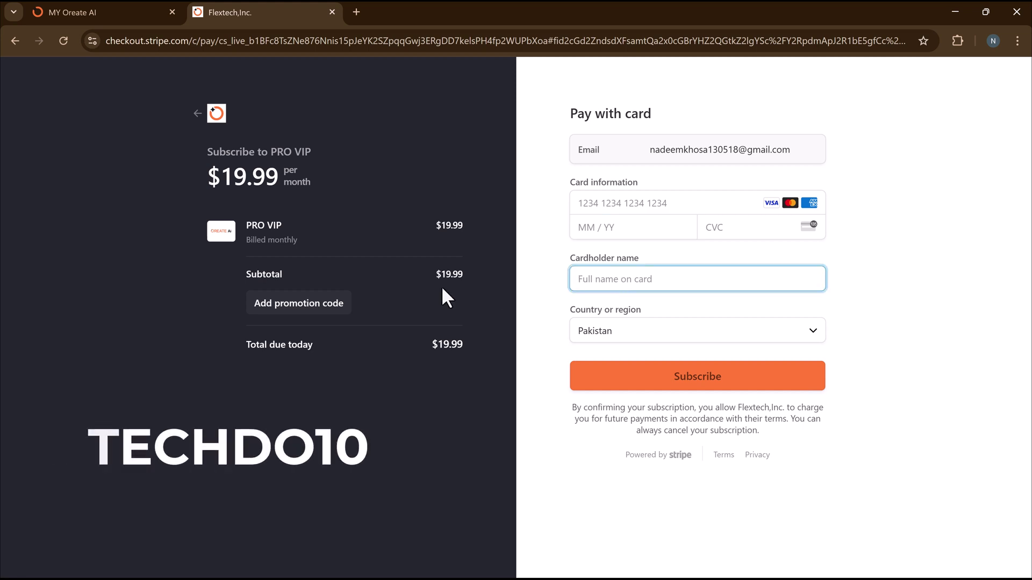
click(302, 304)
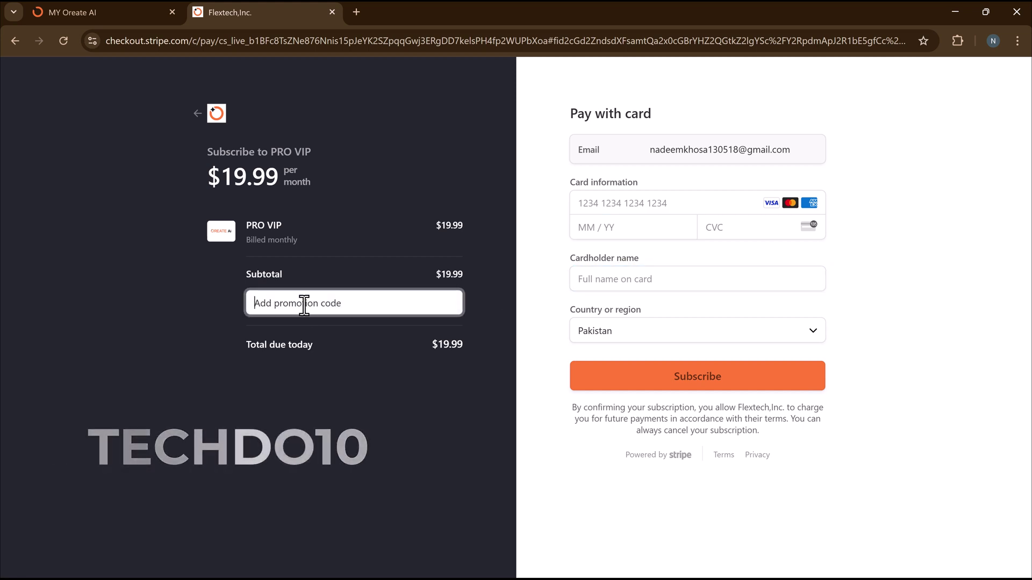
text(TECHDO10)
click(442, 304)
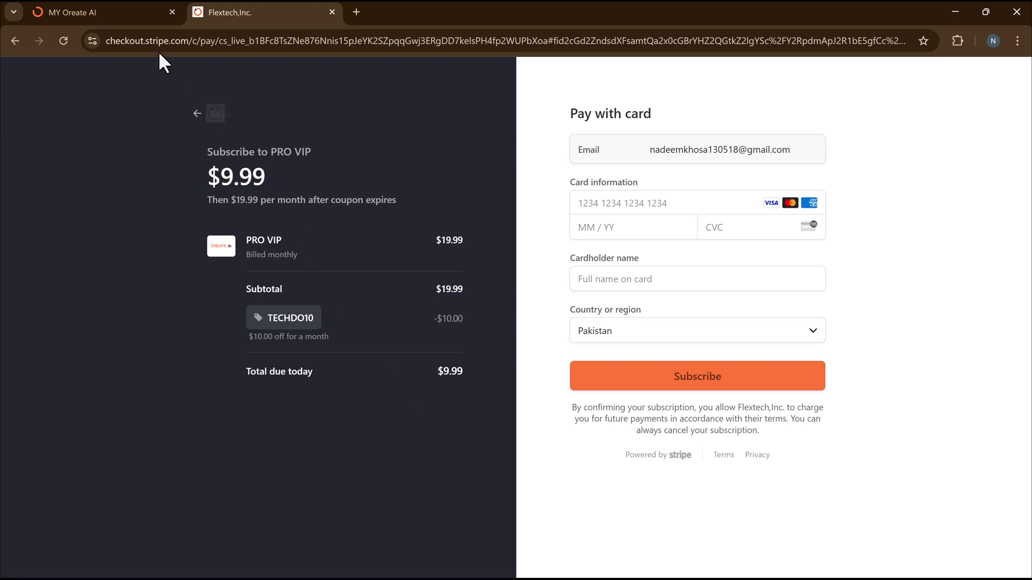
click(134, 14)
Close the Flextech, Inc. checkout tab and dismiss the Upgrade my membership offer.
click(332, 11)
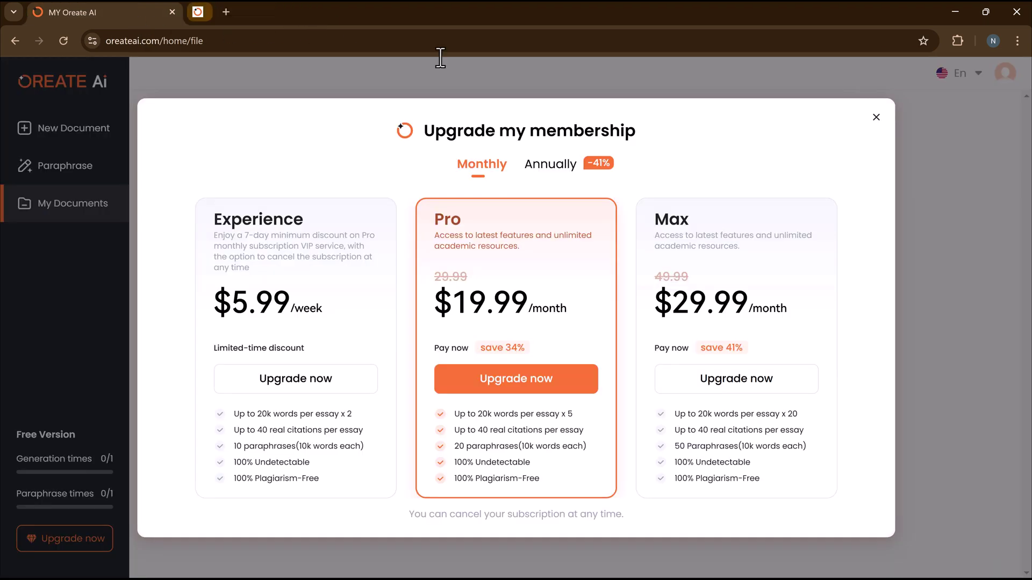
click(876, 118)
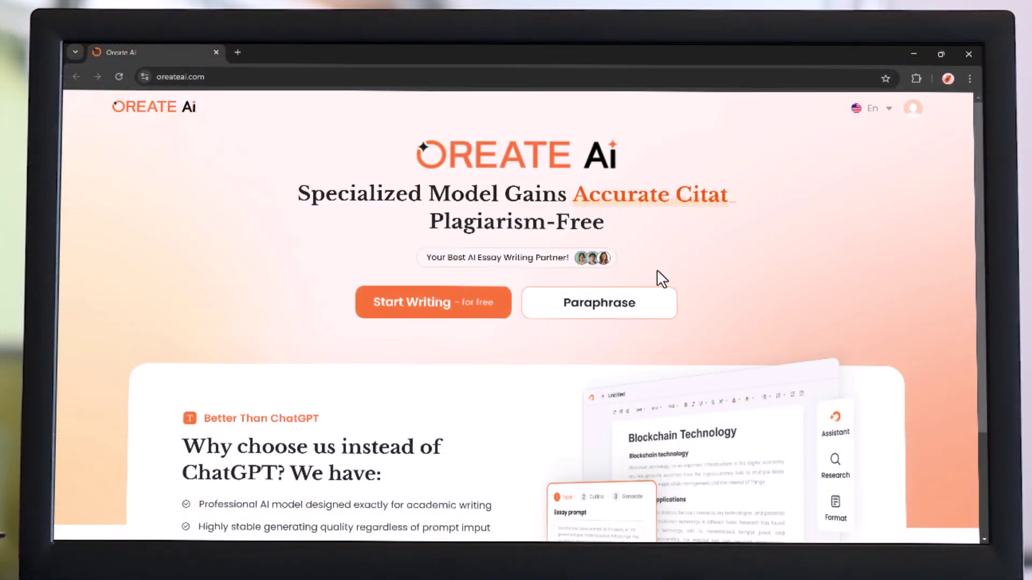
scroll(664, 301, down, 3)
scroll(664, 300, down, 3)
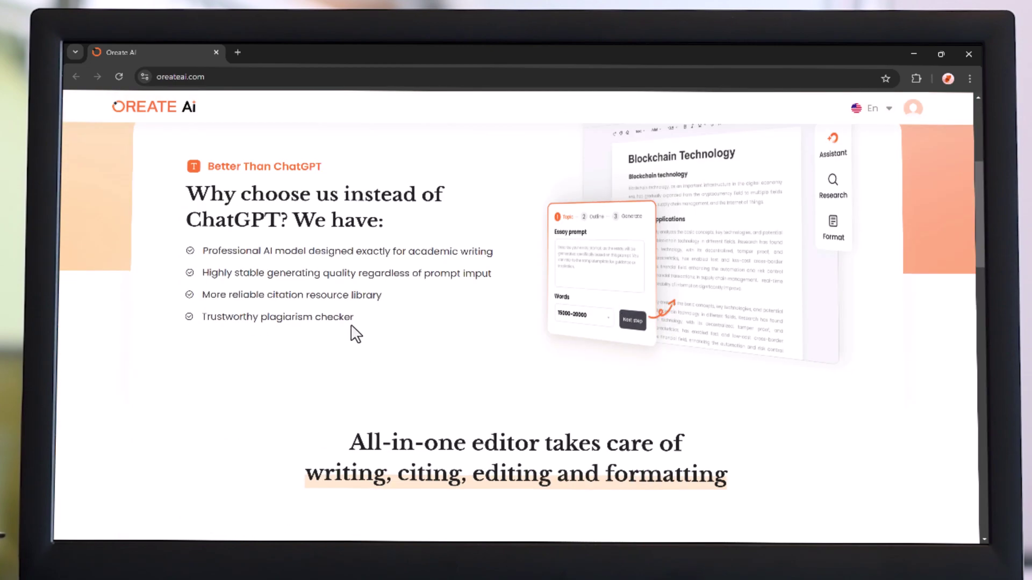
scroll(356, 333, down, 3)
scroll(351, 328, down, 8)
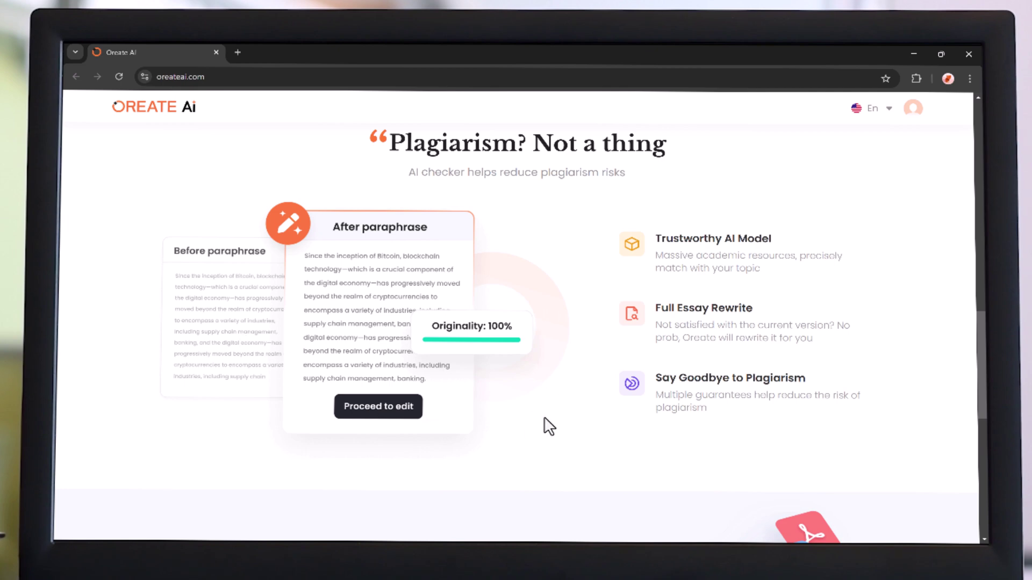
scroll(543, 424, down, 7)
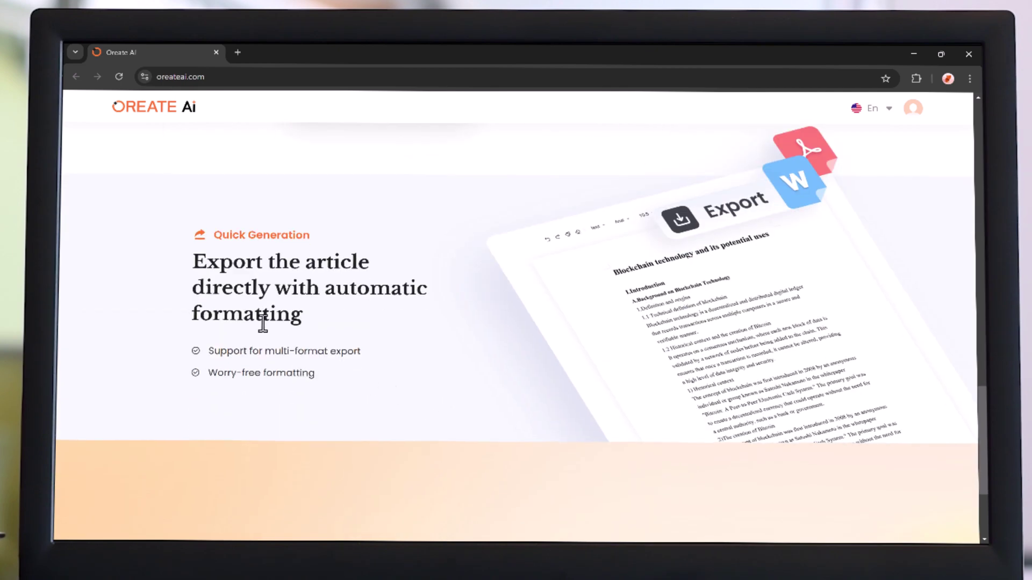
scroll(279, 350, down, 3)
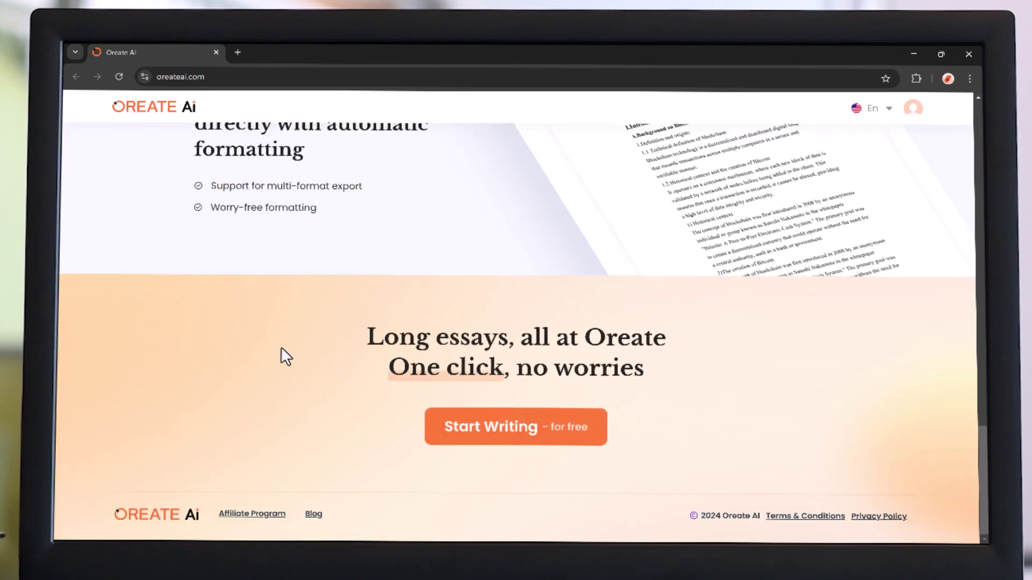
scroll(280, 348, up, 20)
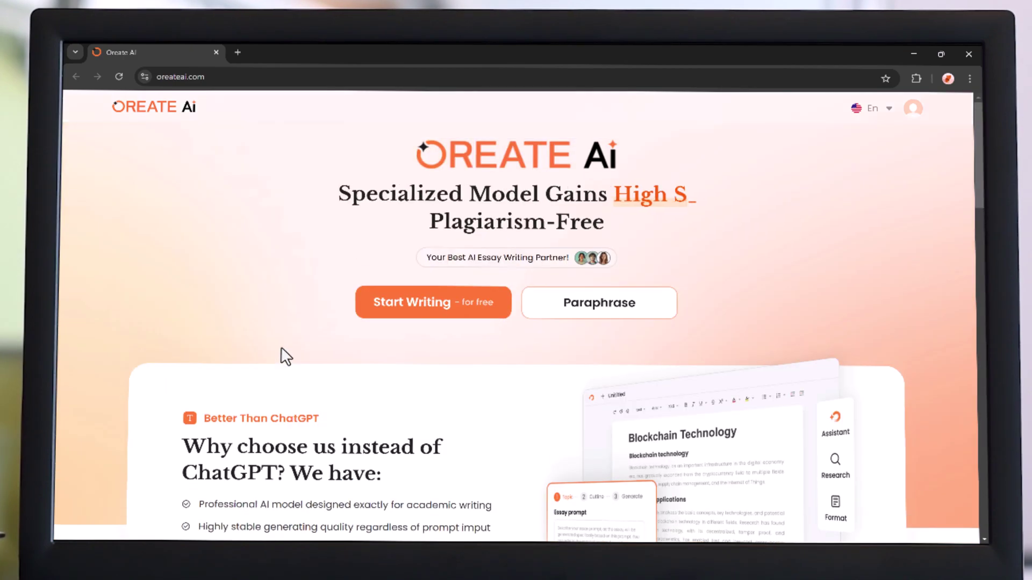